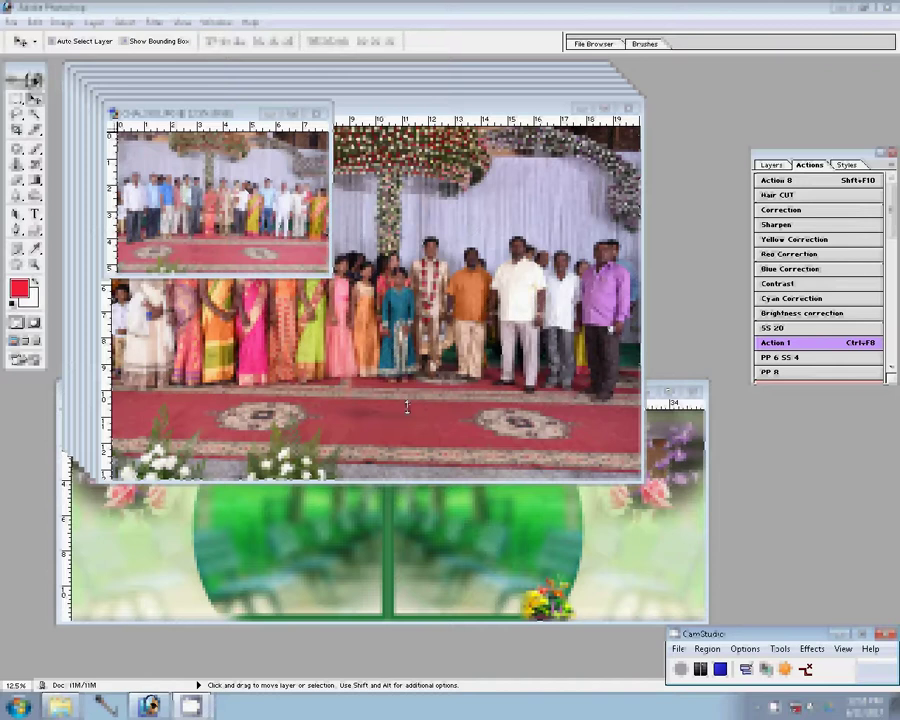
Step: Drag two stage group photos onto the album spread and resize one to 8 inches wide
left_click_drag(407, 407, 670, 545)
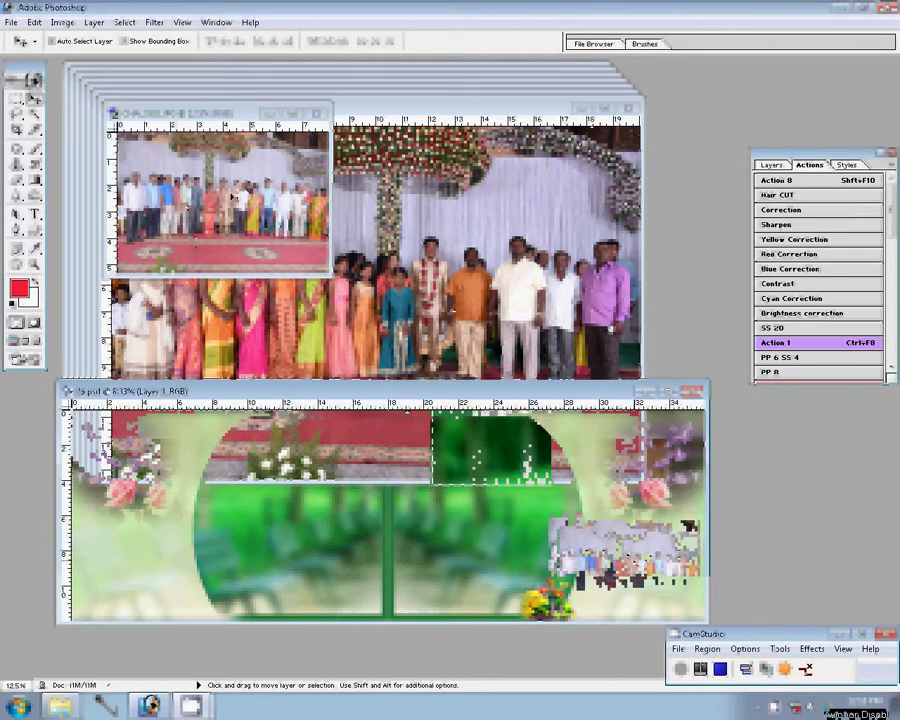
left_click_drag(232, 197, 430, 330)
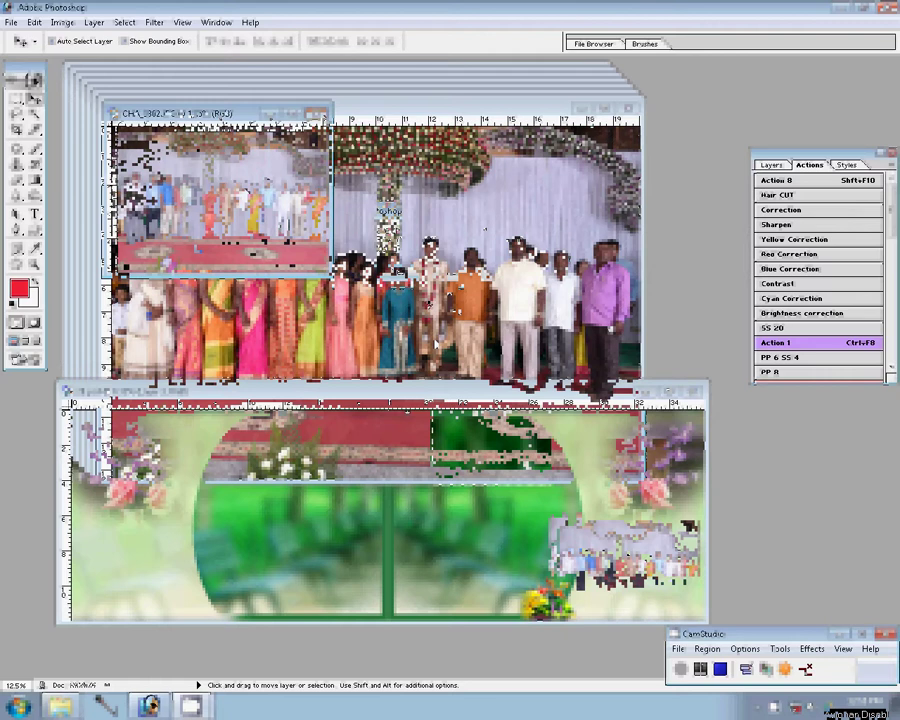
key("ctrl+alt+i")
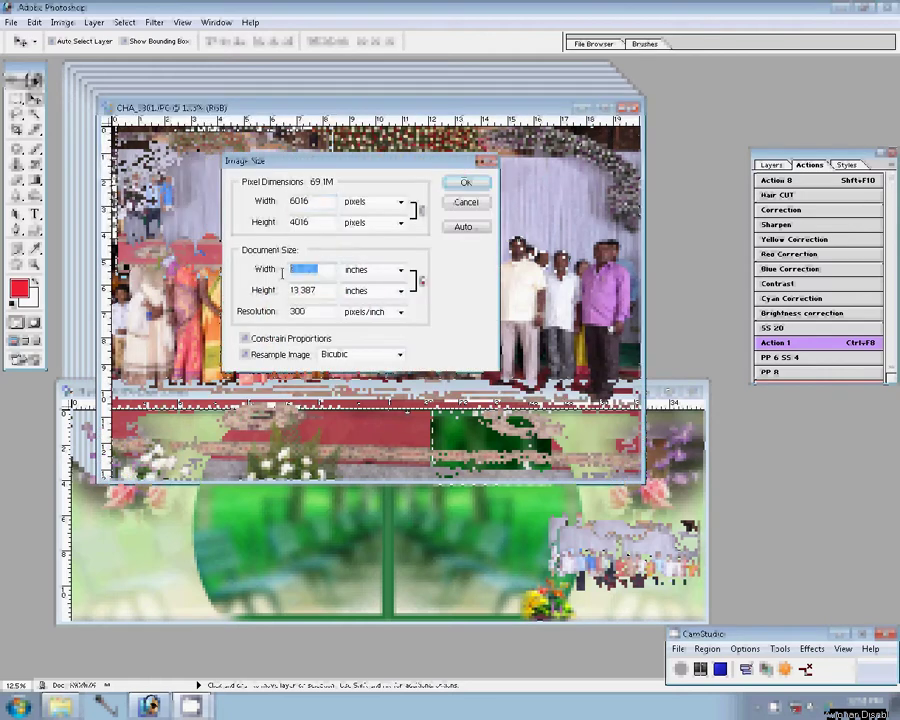
type("8")
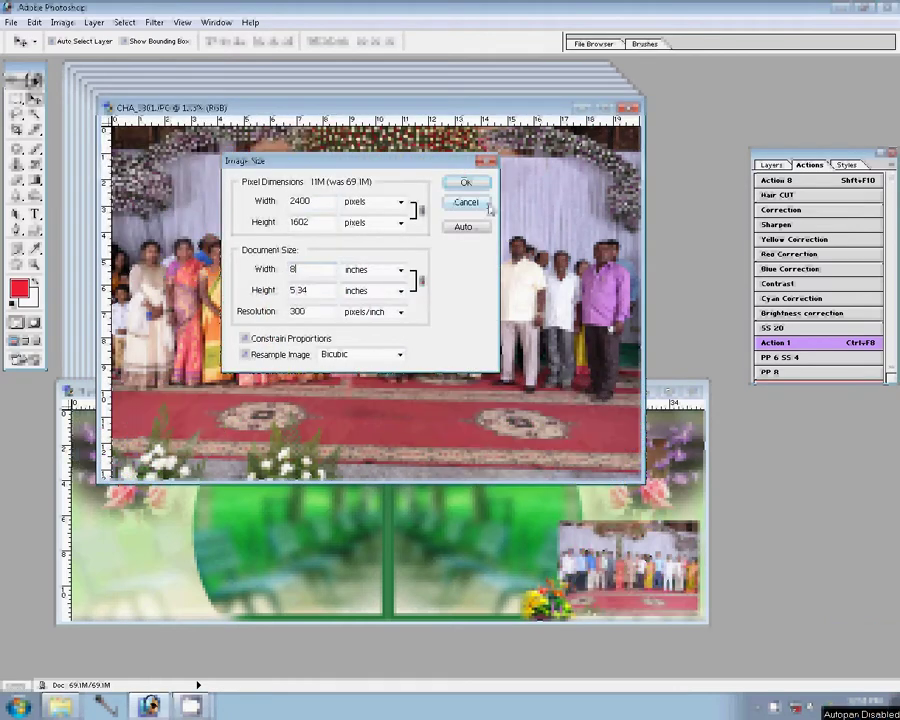
left_click(465, 182)
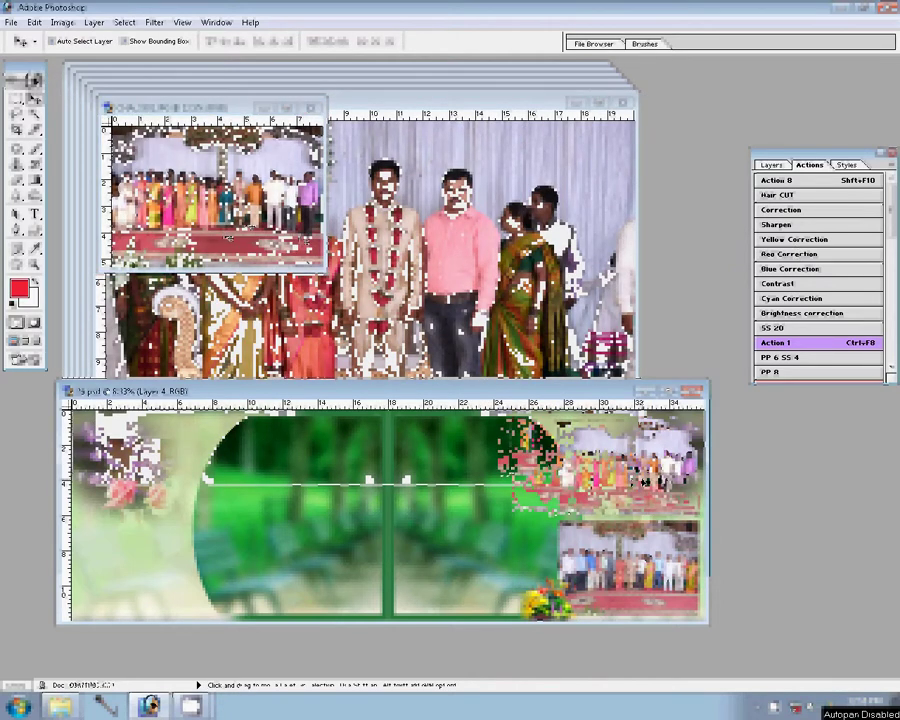
Step: Resize the bride-and-groom photo to 8 inches wide (2400 × 1602 px), then zoom out
left_click(447, 285)
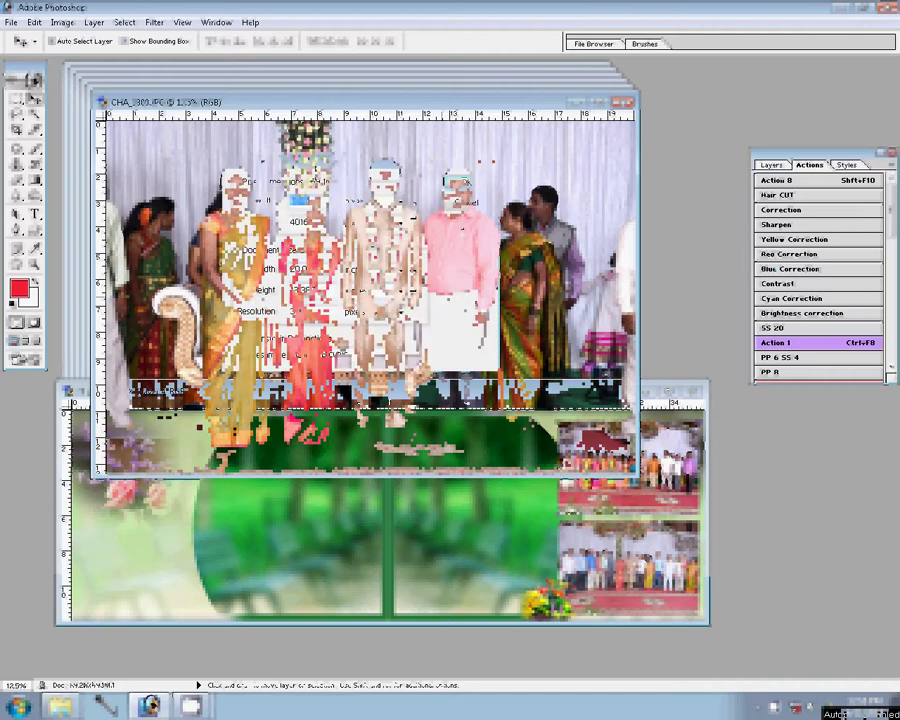
key("ctrl+alt+i")
type("8")
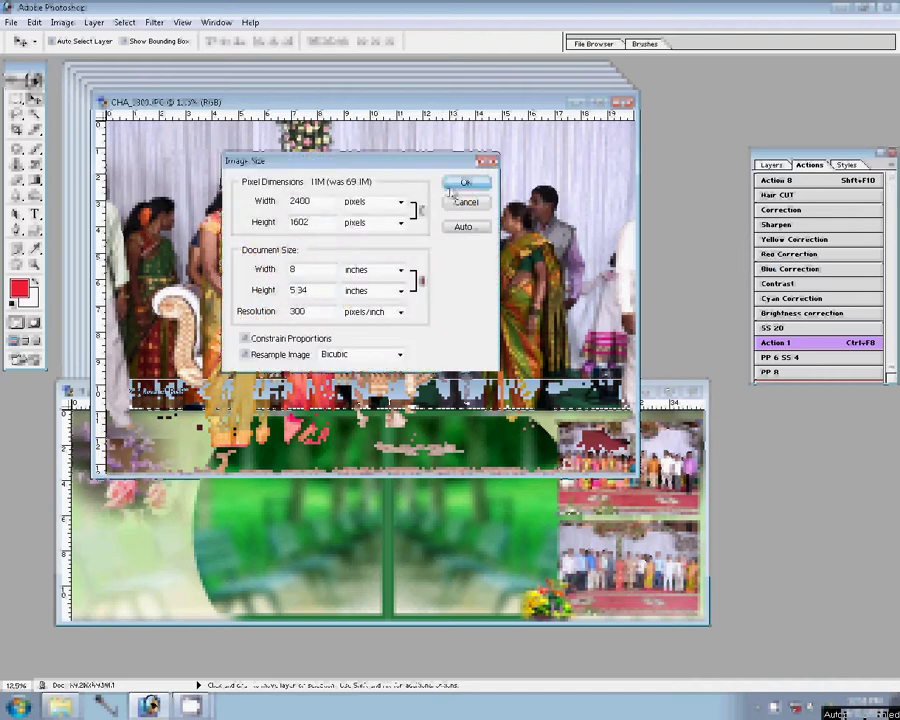
key("Return")
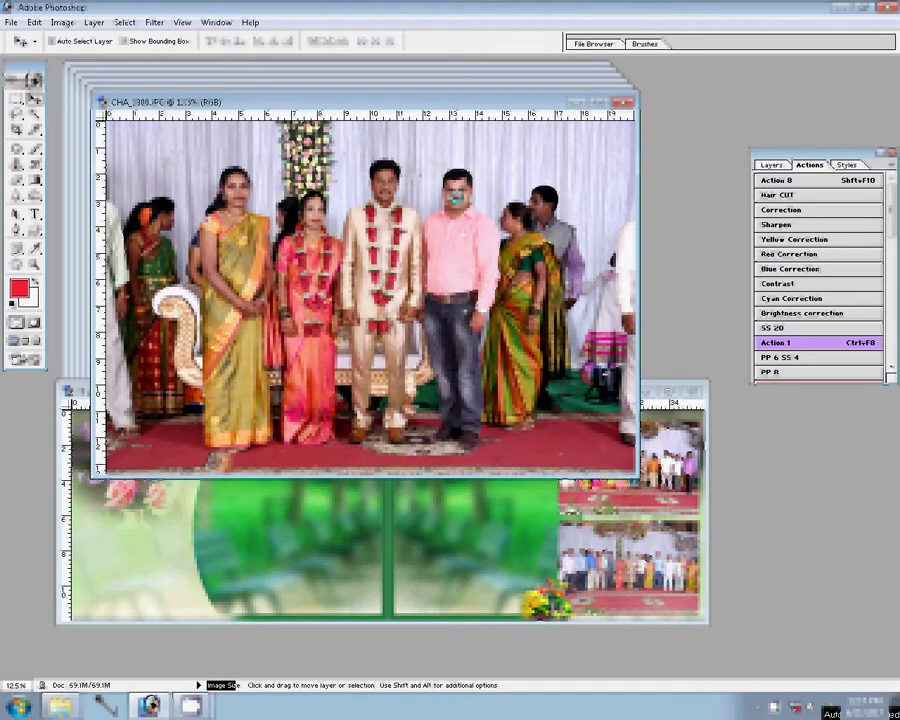
key("ctrl+minus")
Step: Place the bride-and-groom photo on the spread and resize the next group photo to 8 inches wide
left_click_drag(540, 495, 510, 495)
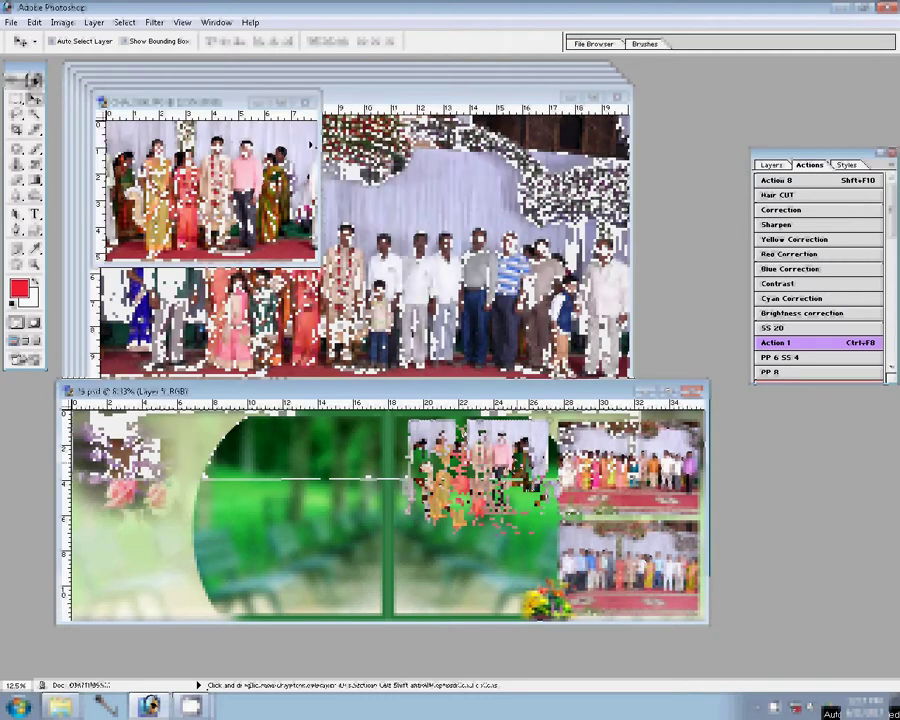
left_click_drag(219, 101, 460, 275)
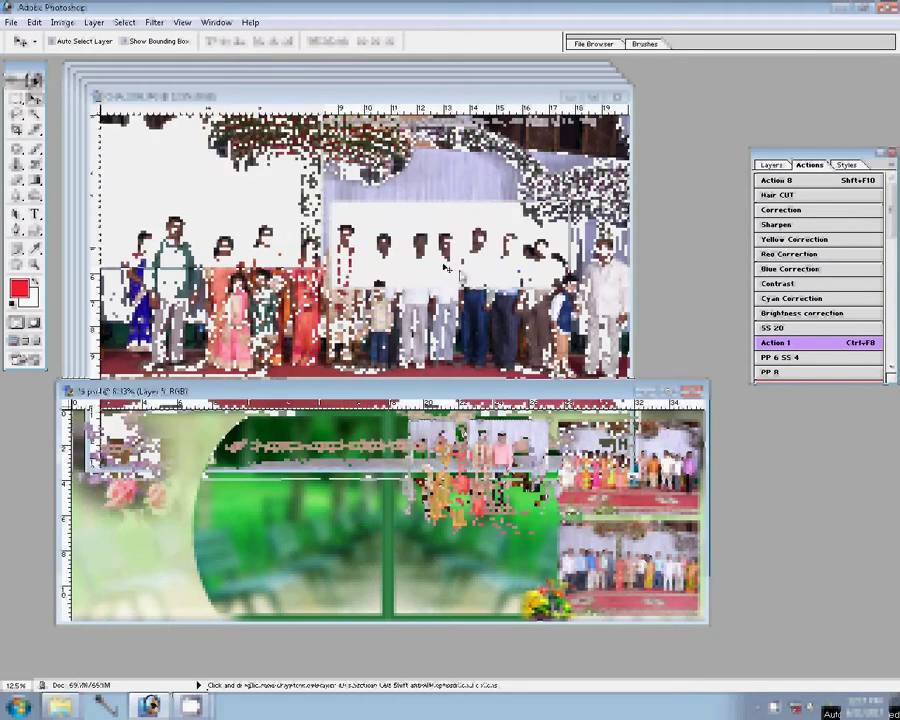
key("ctrl+plus")
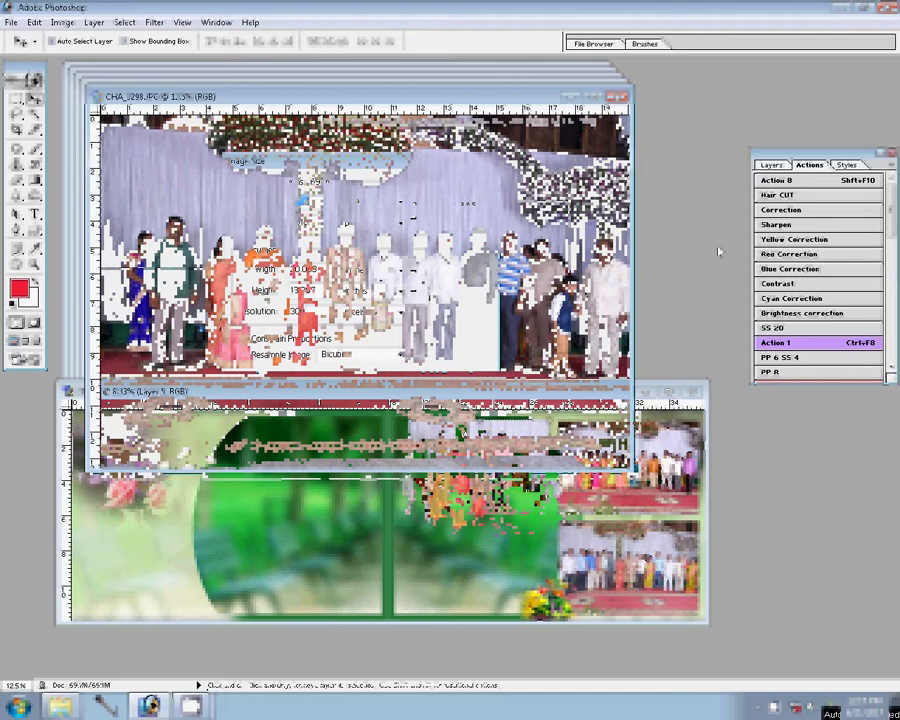
key("ctrl+alt+i")
type("8")
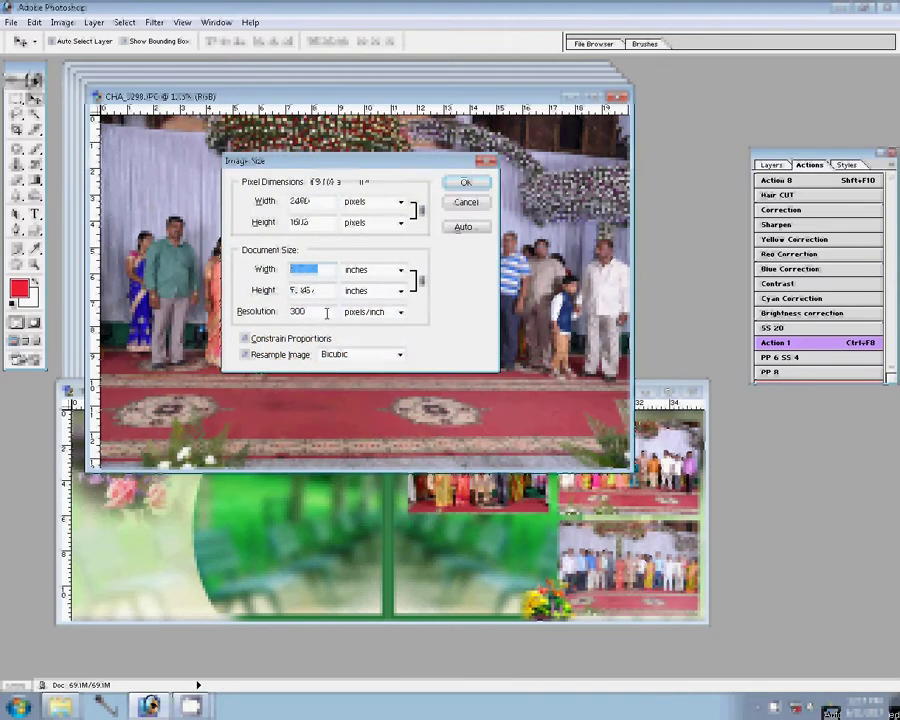
left_click(466, 184)
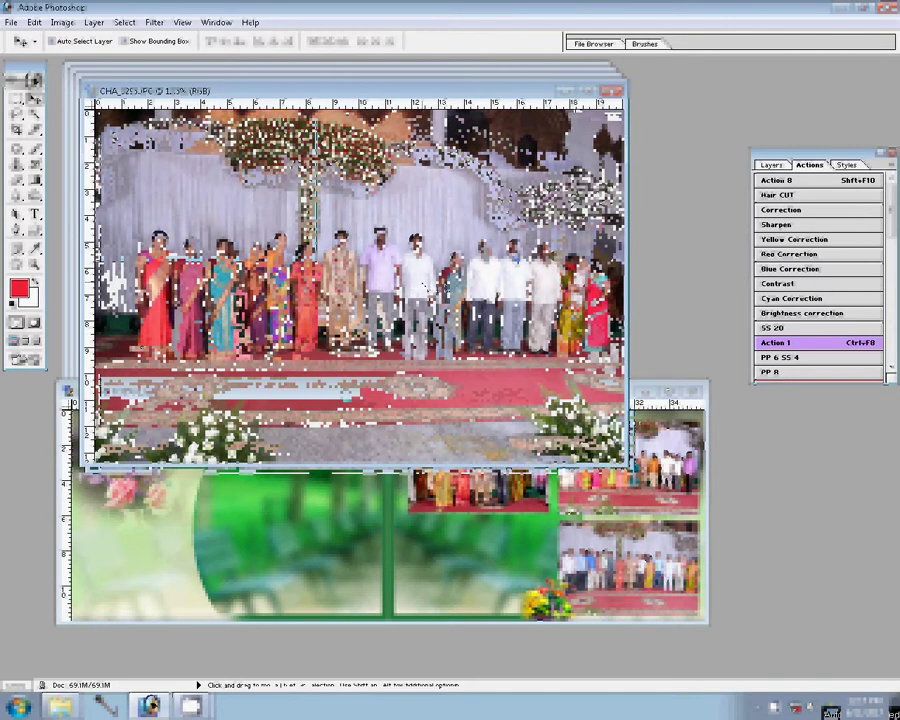
Step: Place a photo on the spread, then resize CHA_3253.JPG to 8 inches and drop it into the lower-left slot
left_click_drag(427, 289, 479, 541)
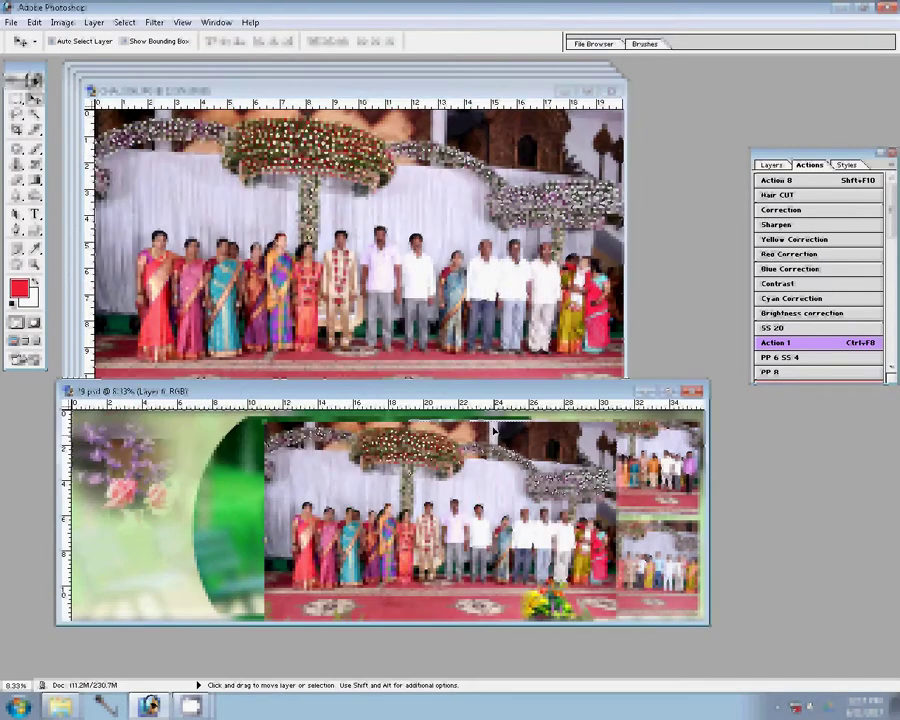
key("ctrl+plus")
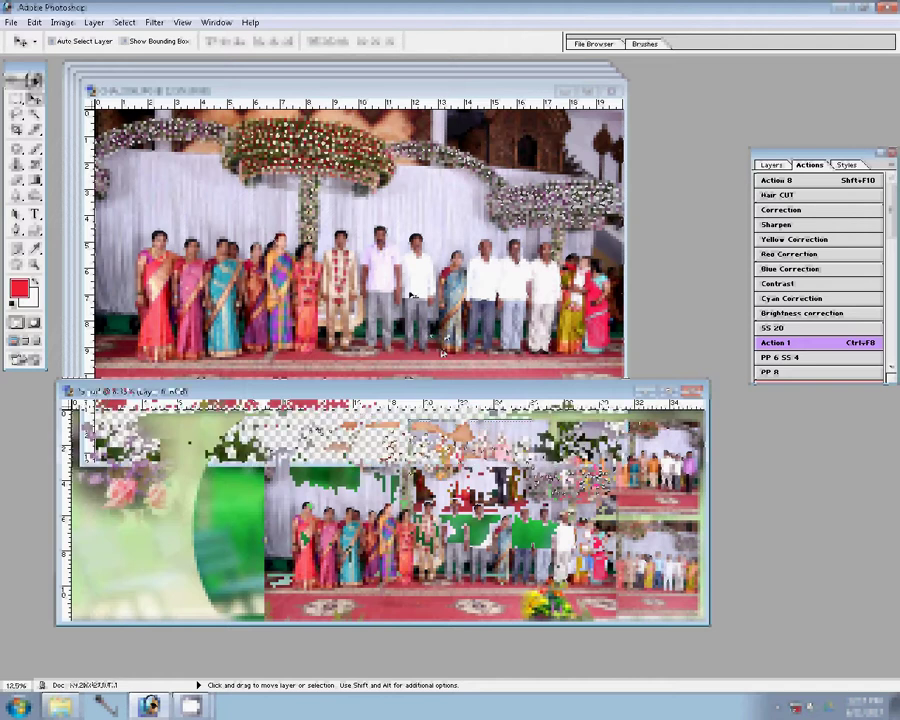
left_click(443, 352)
key("ctrl+alt+i")
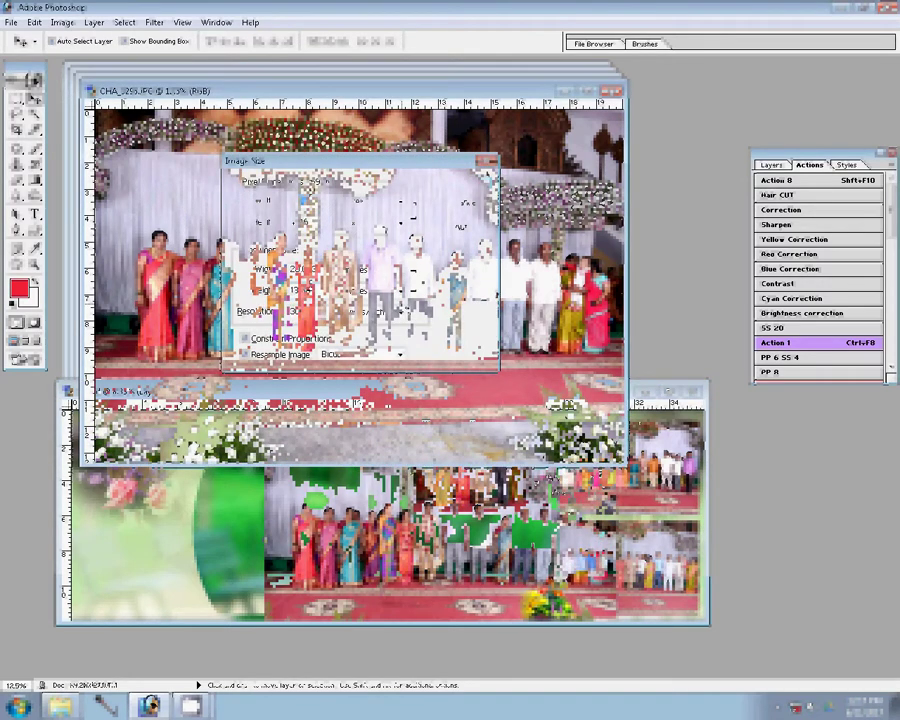
double_click(303, 269)
type("8")
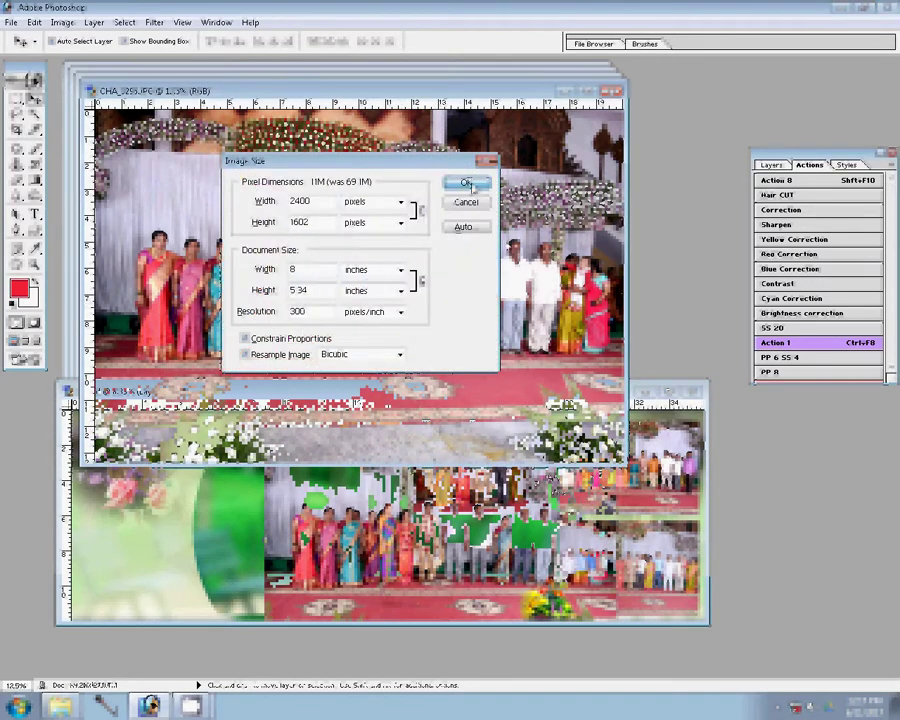
left_click(466, 184)
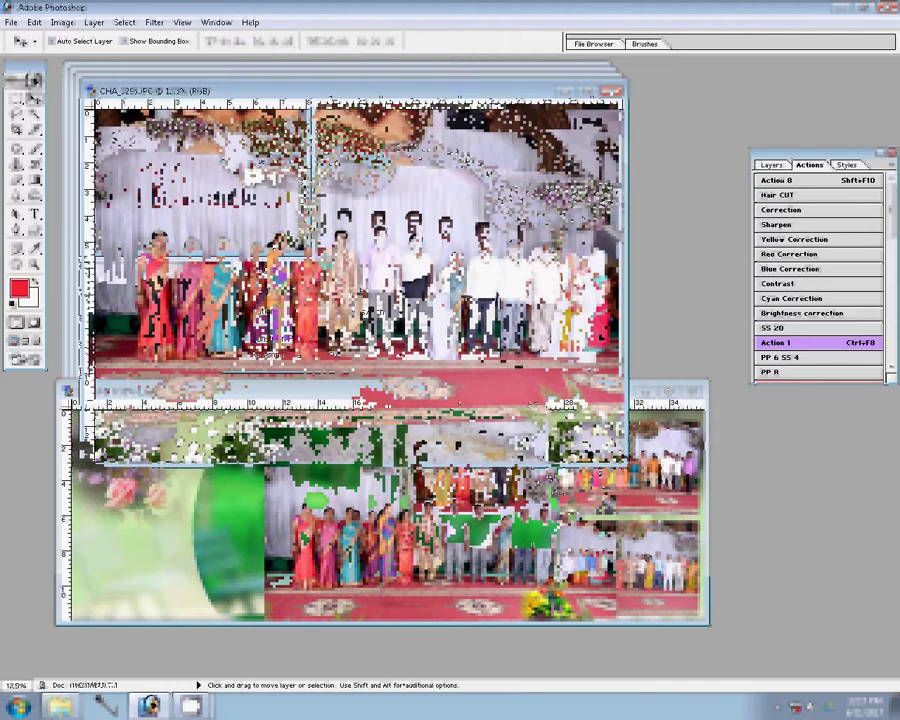
mouse_move(340, 320)
left_mouse_down()
mouse_move(371, 401)
mouse_move(537, 500)
left_mouse_up()
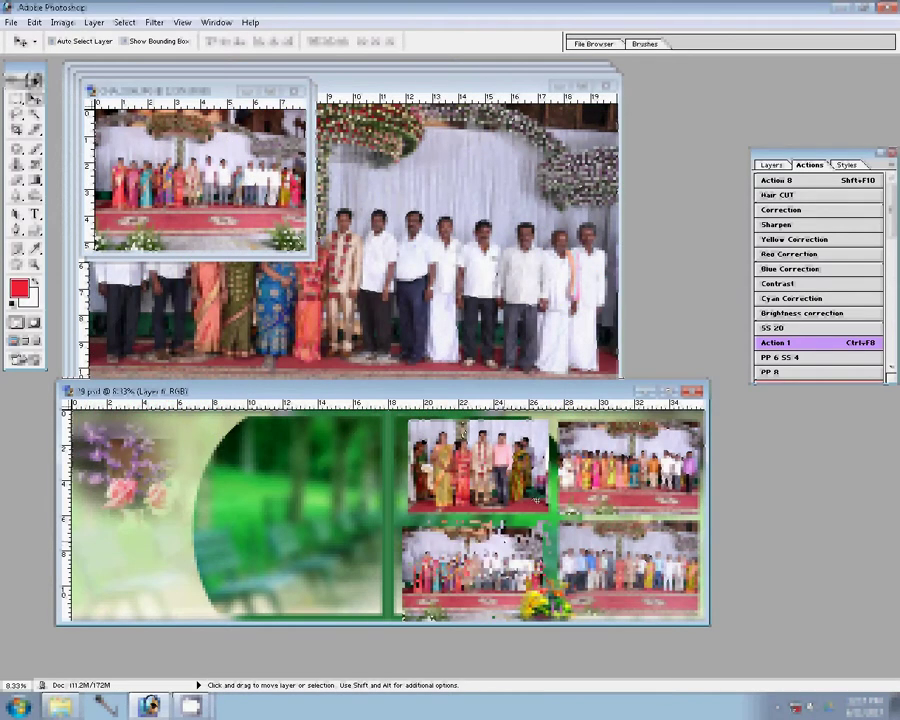
Step: Close the photos already placed in the album without saving them
key("ctrl+w")
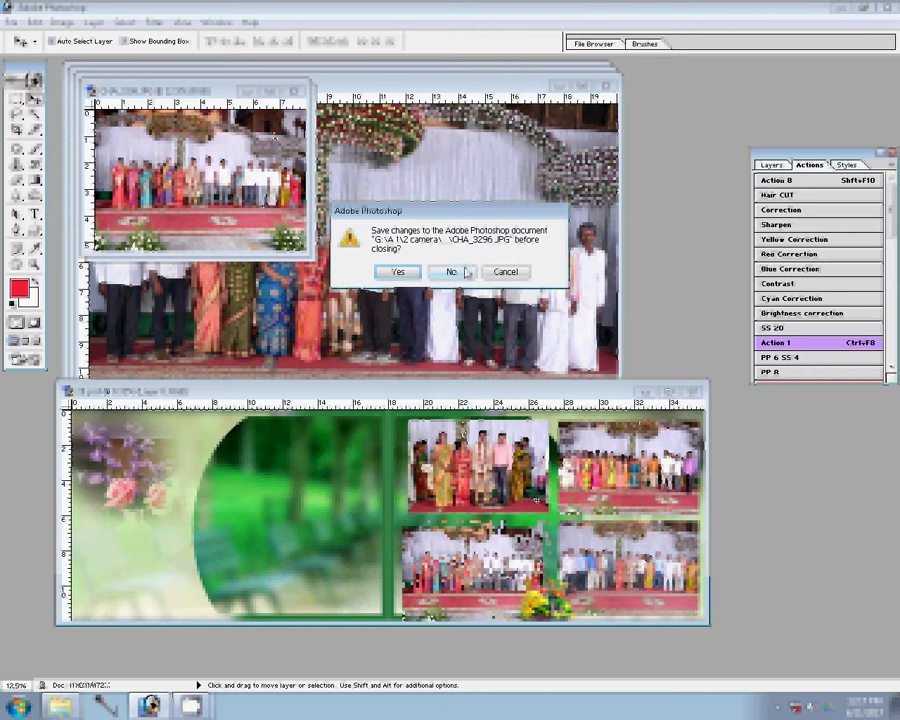
left_click(458, 273)
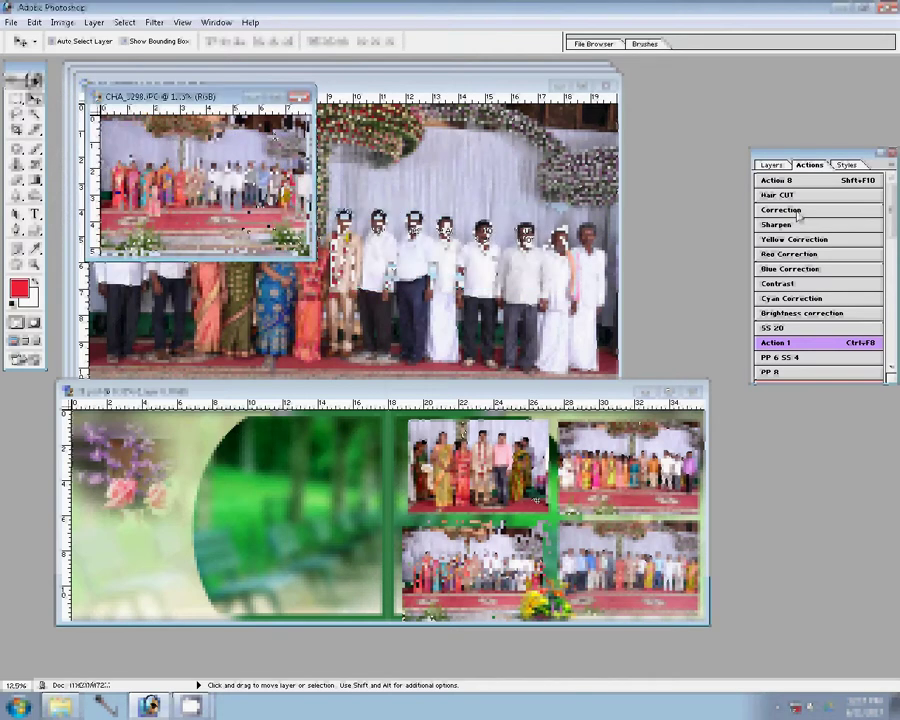
left_click(798, 211)
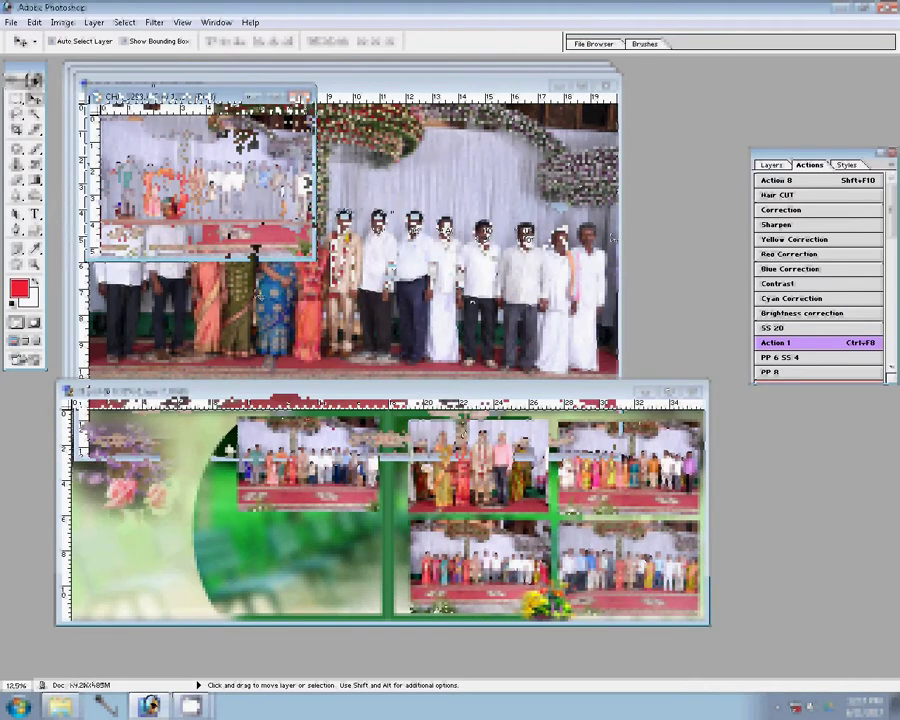
Step: Resize the next group photo to 8 inches wide and close the photo already added
double_click(305, 269)
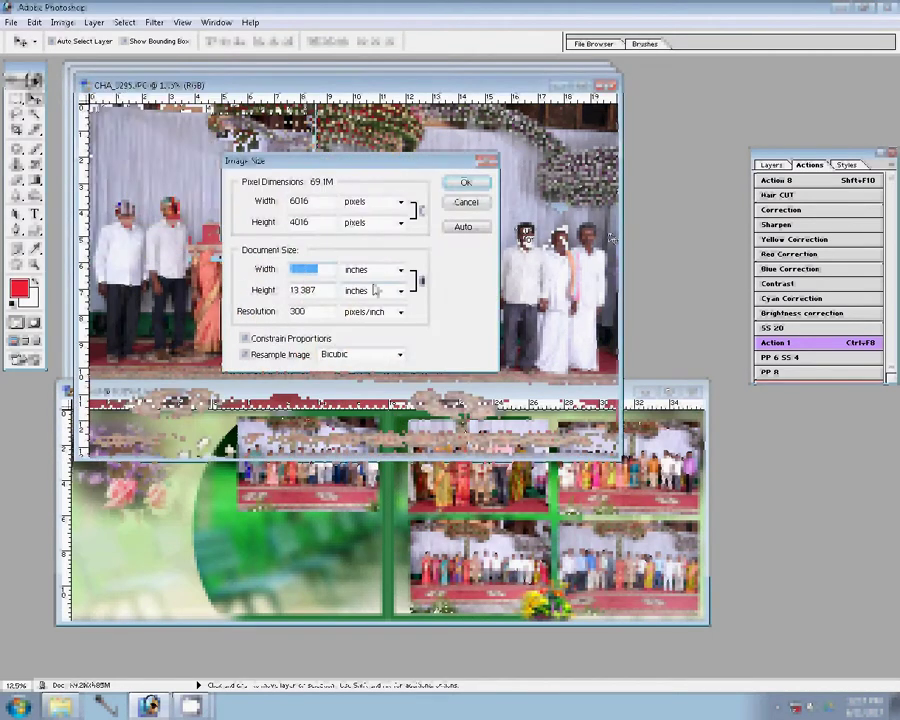
type("8")
left_click(465, 183)
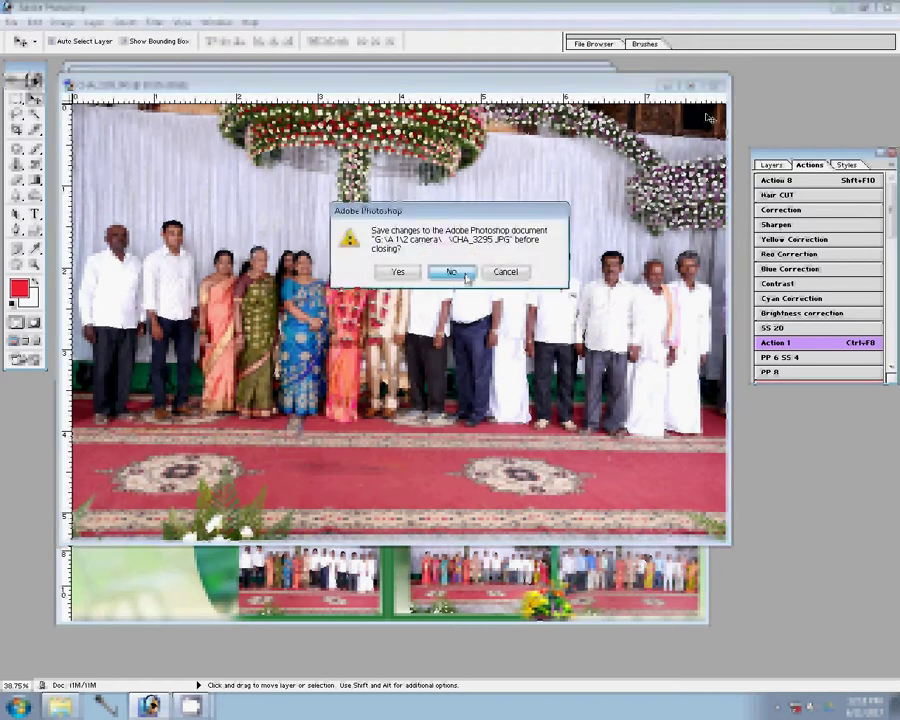
left_click(453, 270)
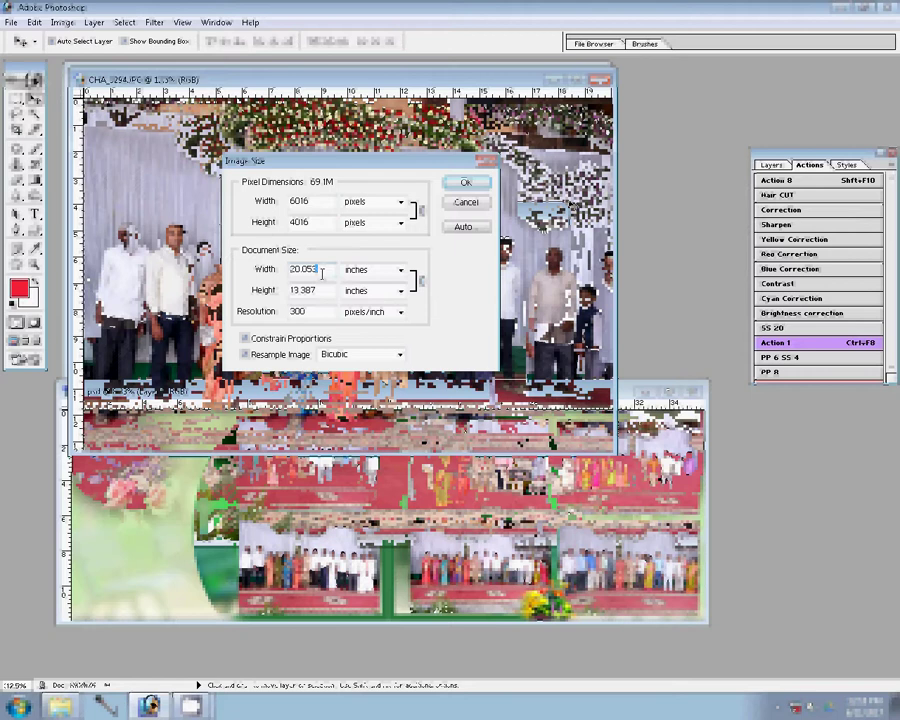
Step: Resize a left-page photo to 8 inches wide and close its source without saving
type("8")
left_click(450, 181)
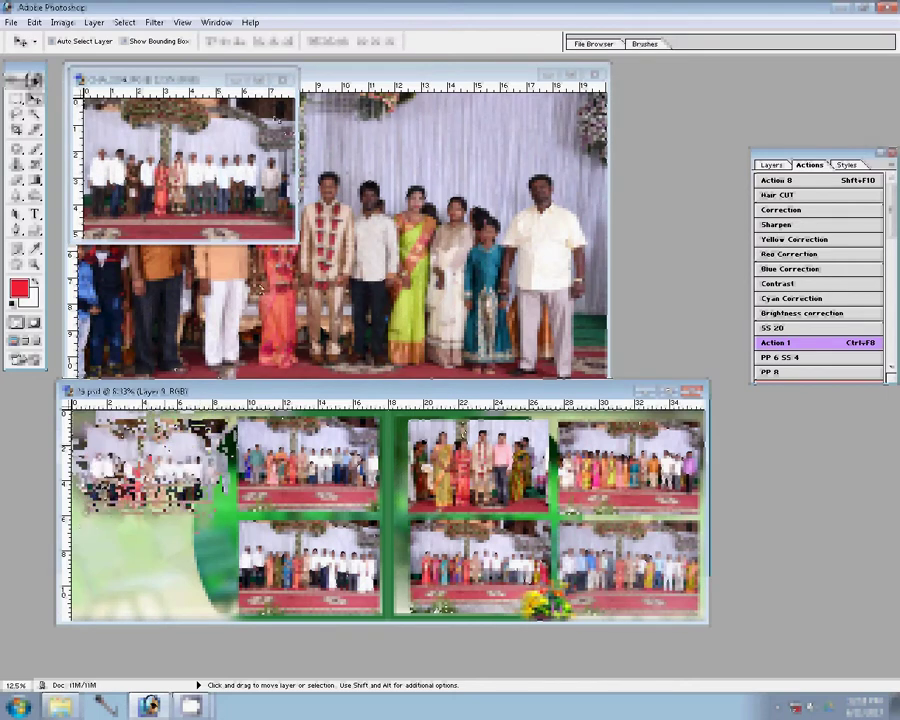
left_click(450, 272)
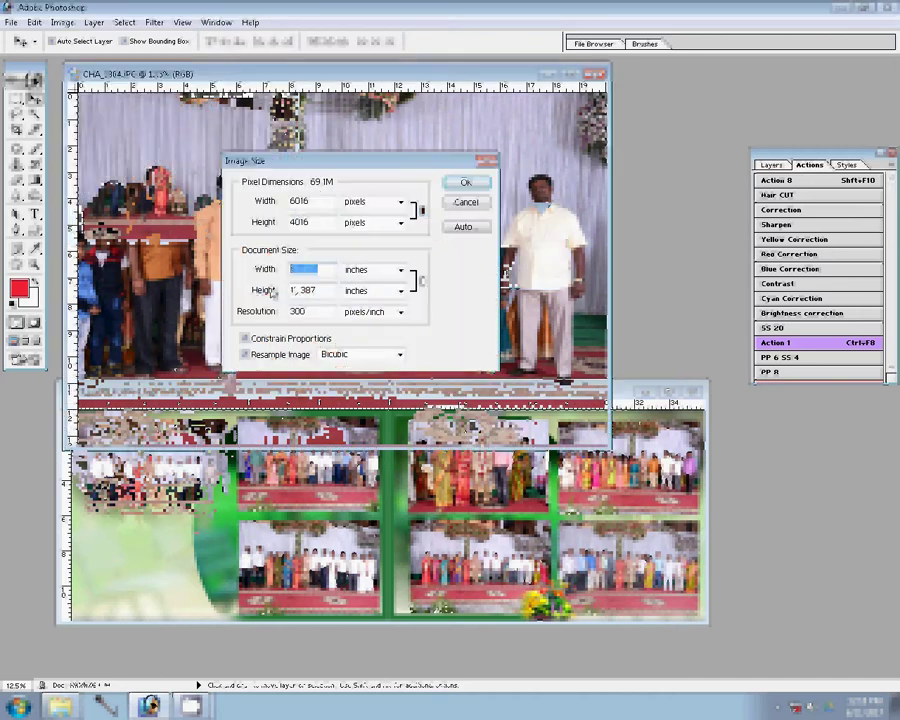
Step: Resize CHA_3294.JPG to 8 inches, apply Correction, place it lower-left, and close its source unsaved
type("8")
left_click(486, 185)
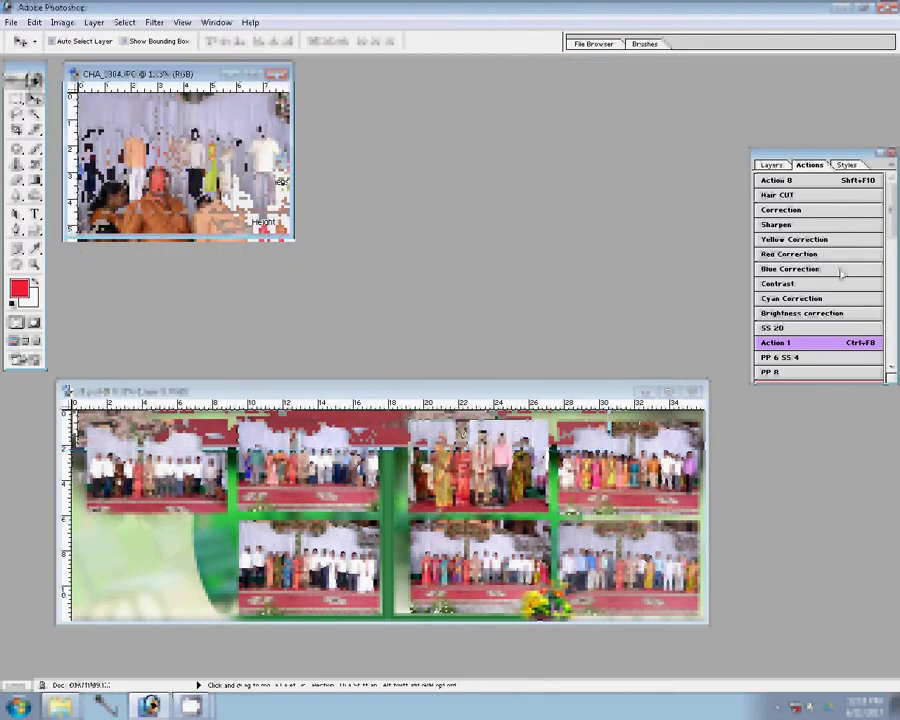
left_click(800, 211)
left_click_drag(180, 160, 141, 557)
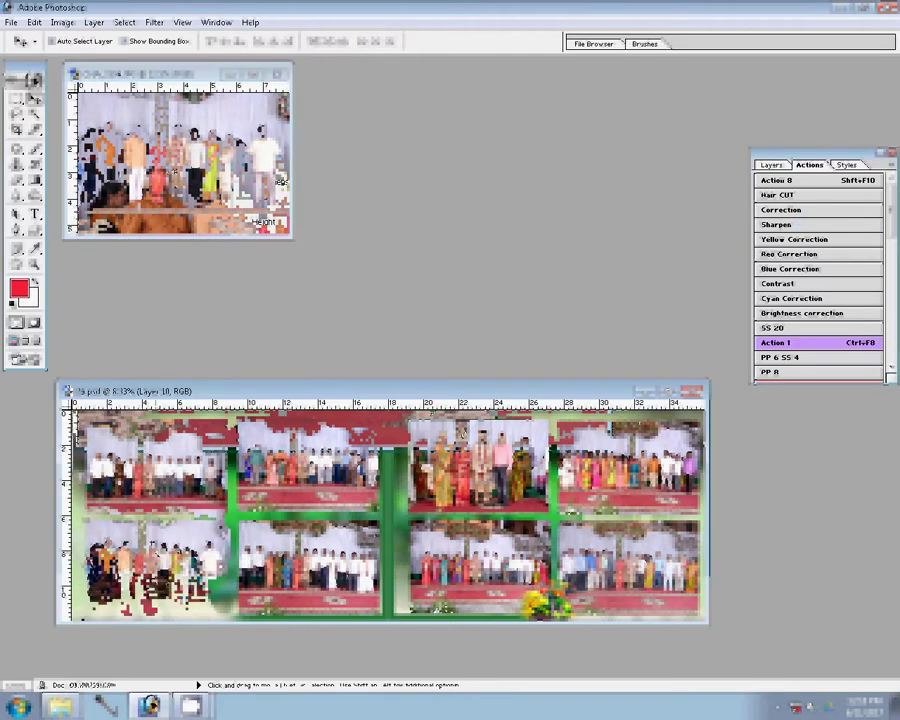
key("ctrl+Tab")
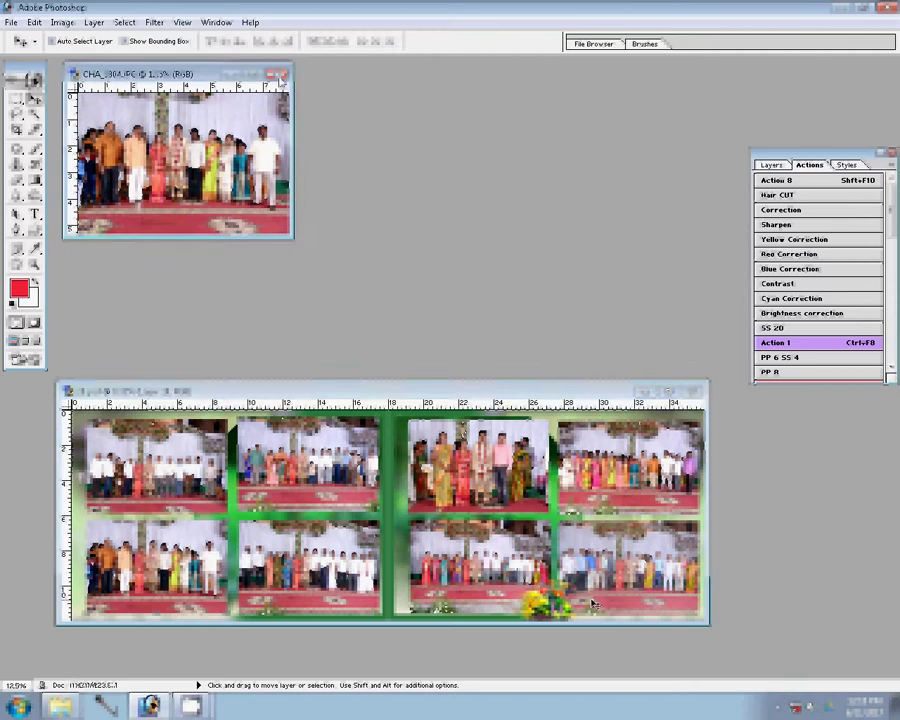
key("ctrl+w")
left_click(450, 274)
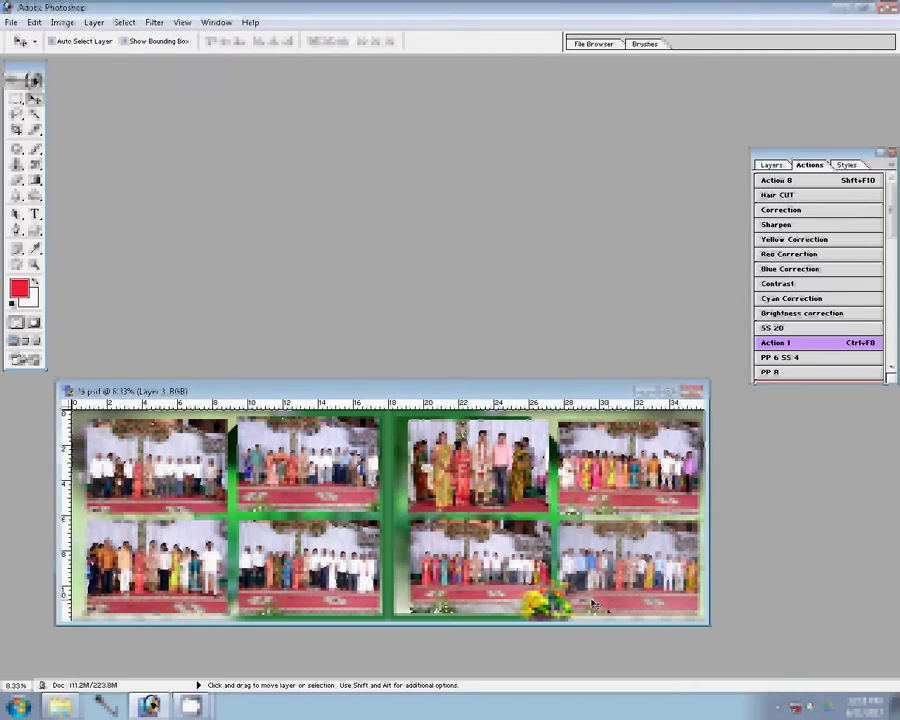
Step: Add a 22 px blue Stroke layer style to the lower-right photo's layer
key("F7")
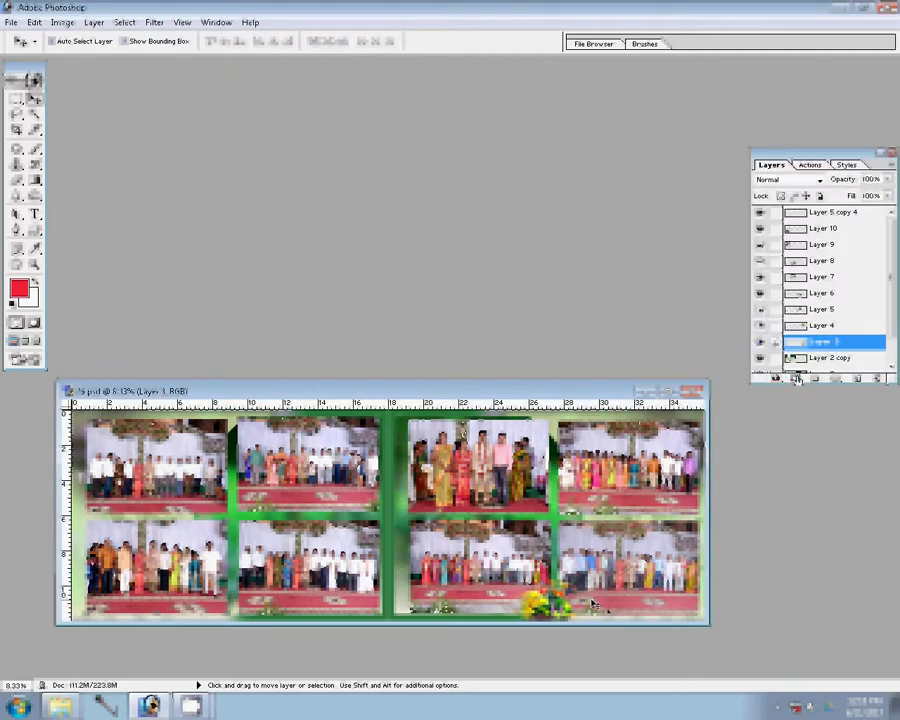
left_click(796, 379)
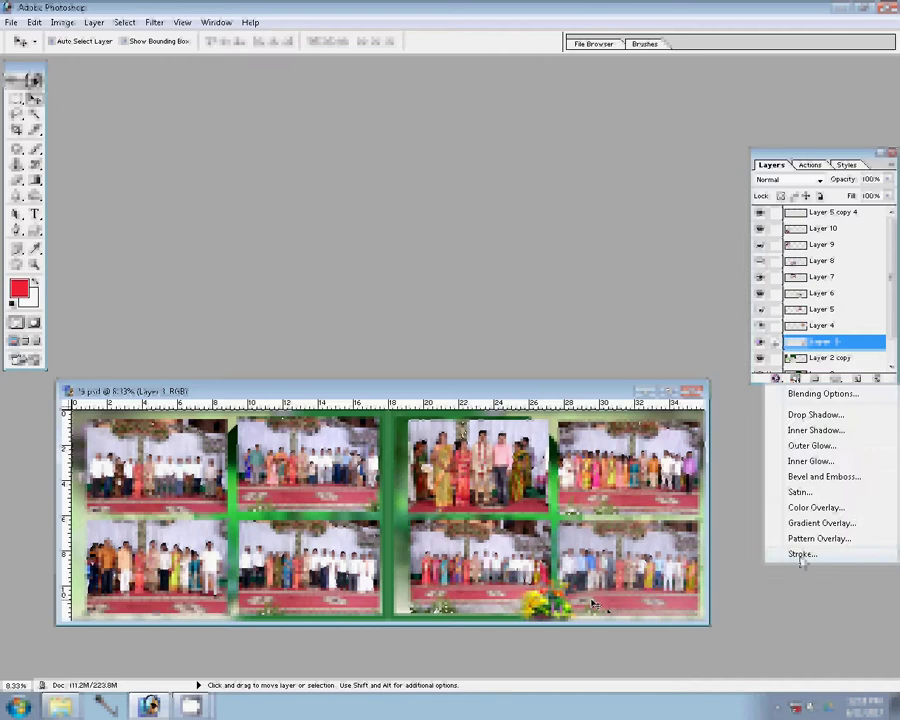
left_click(800, 555)
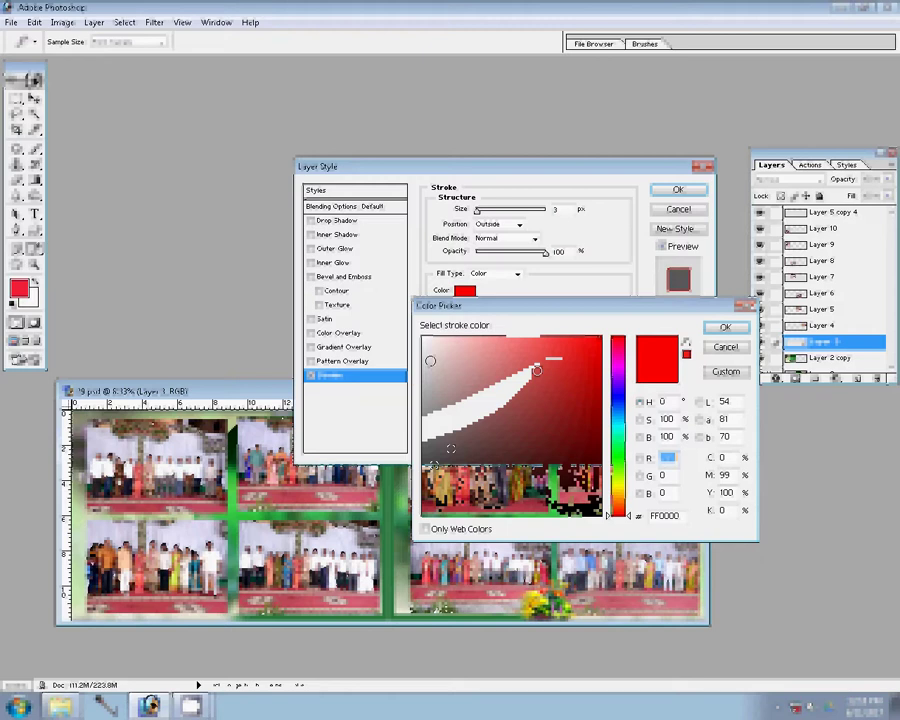
left_click(620, 422)
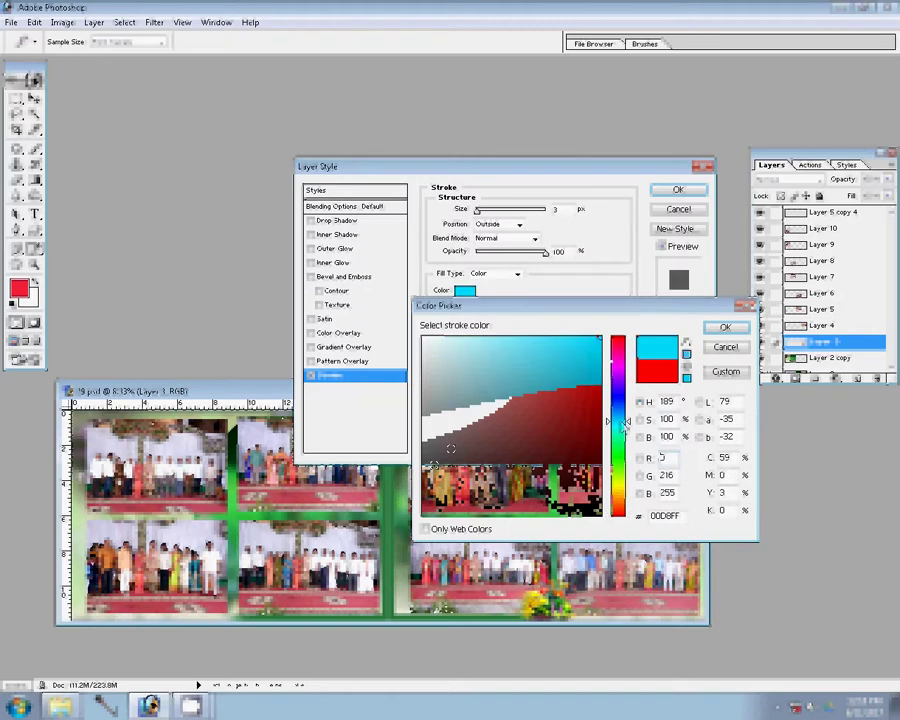
left_click(618, 389)
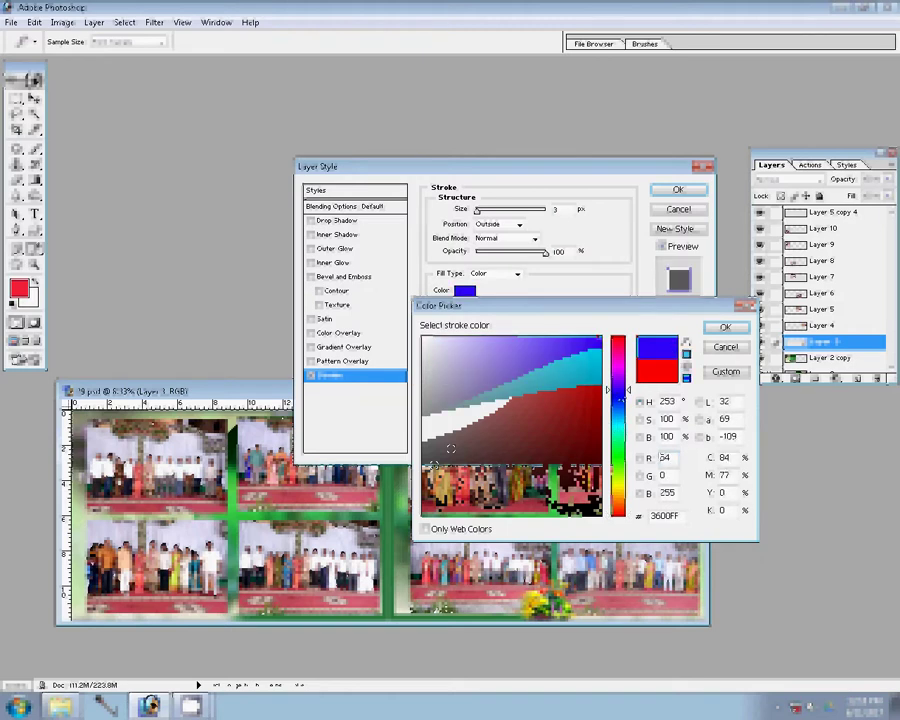
left_click(725, 327)
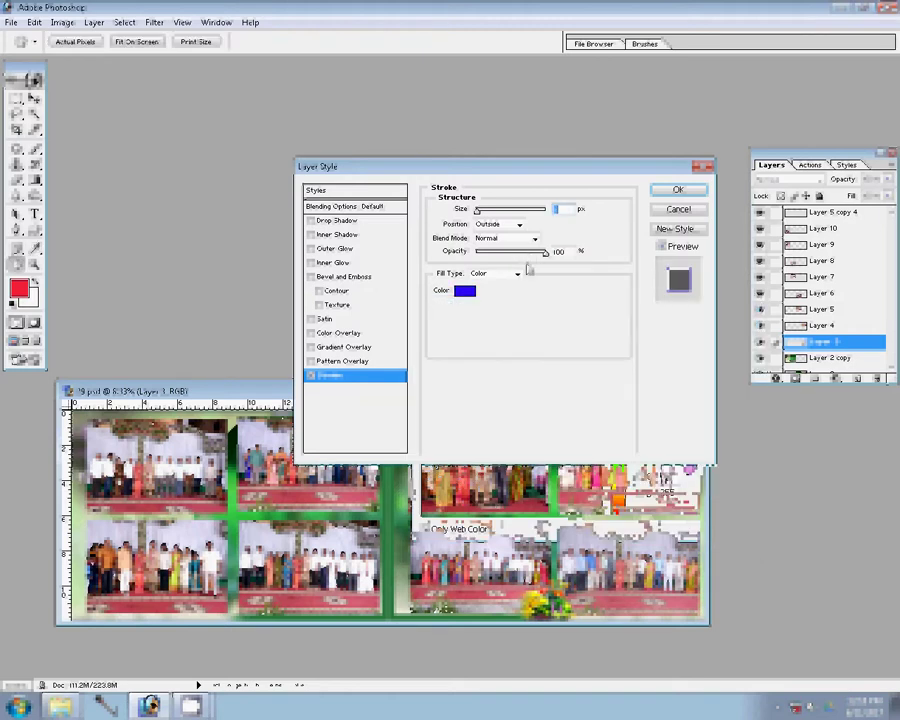
type("22")
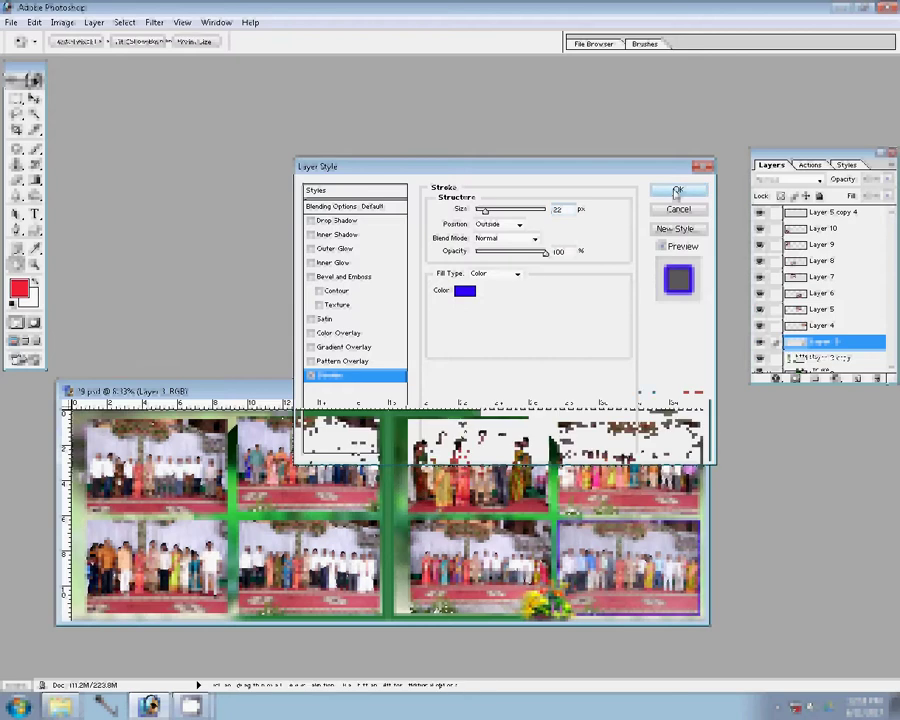
left_click(677, 190)
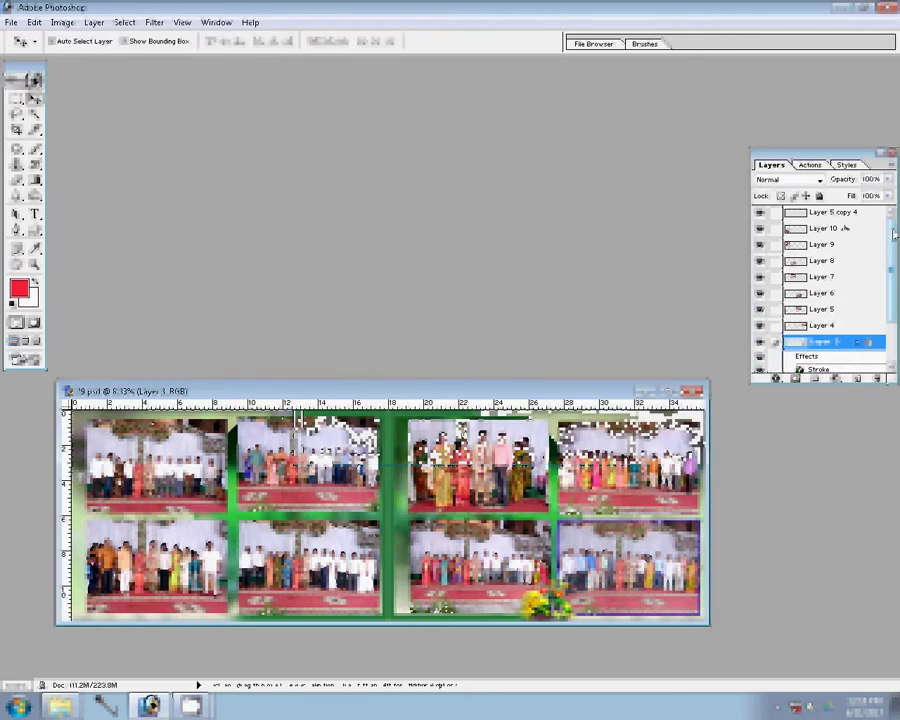
Step: Merge Layer 10 and Layer 4 down into the stroked layer so every photo has the blue border
left_click(835, 228)
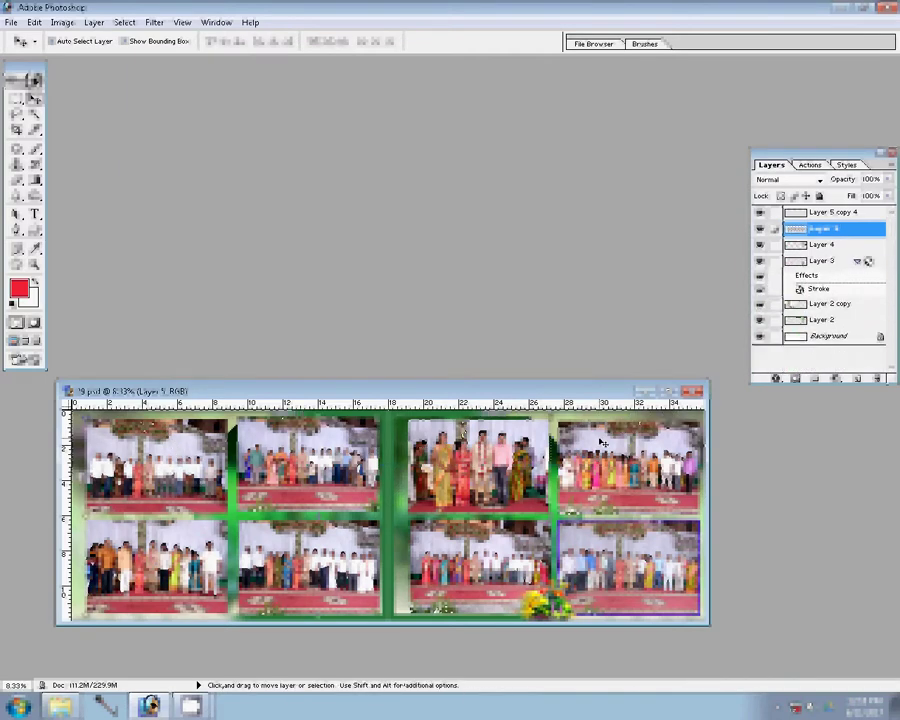
key("ctrl+e")
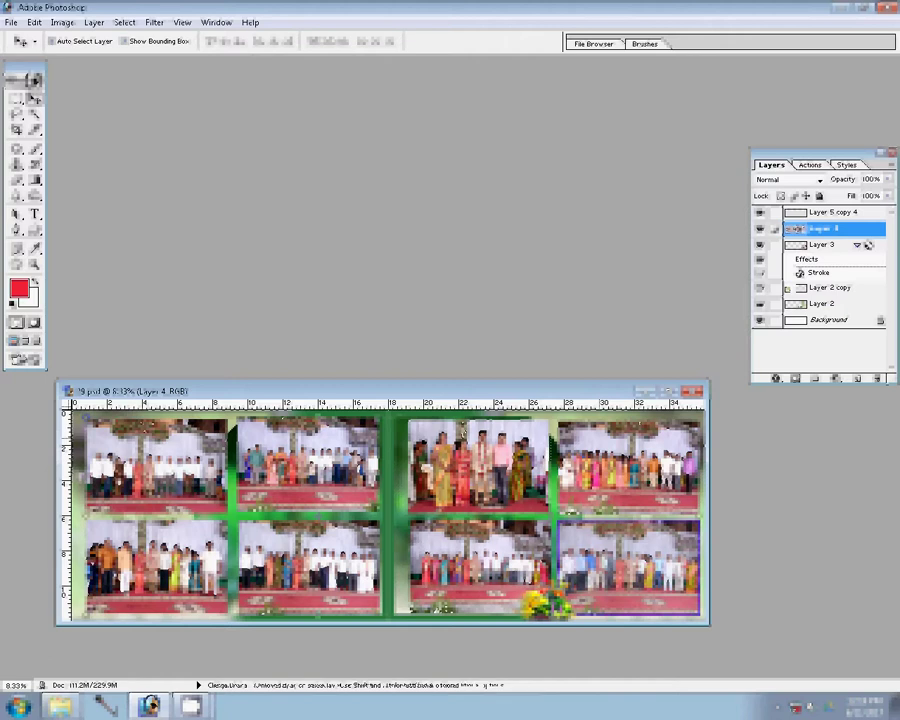
key("ctrl+e")
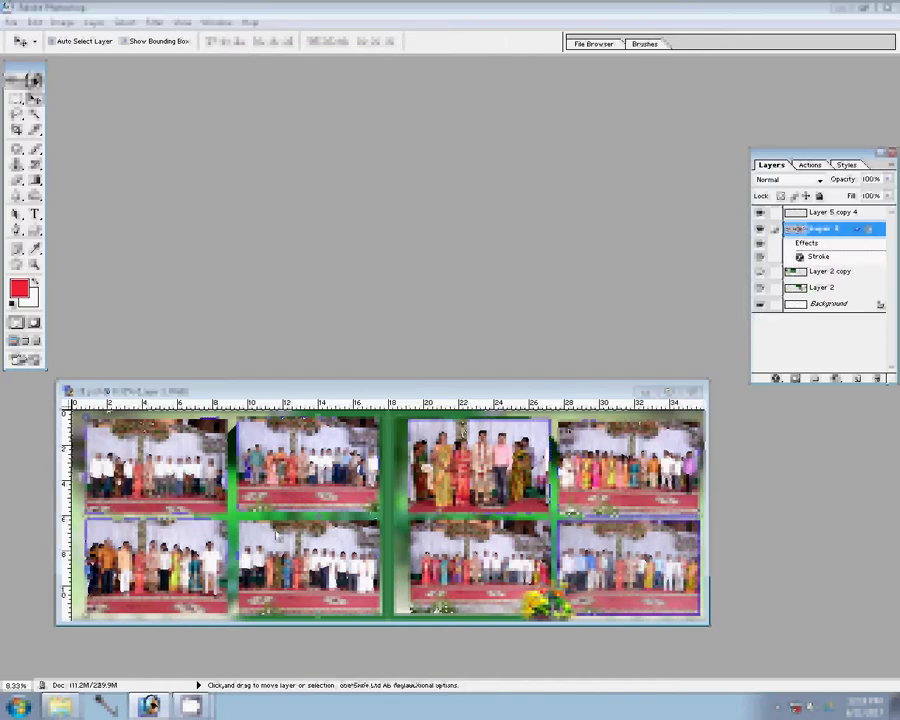
key("ctrl+shift+s")
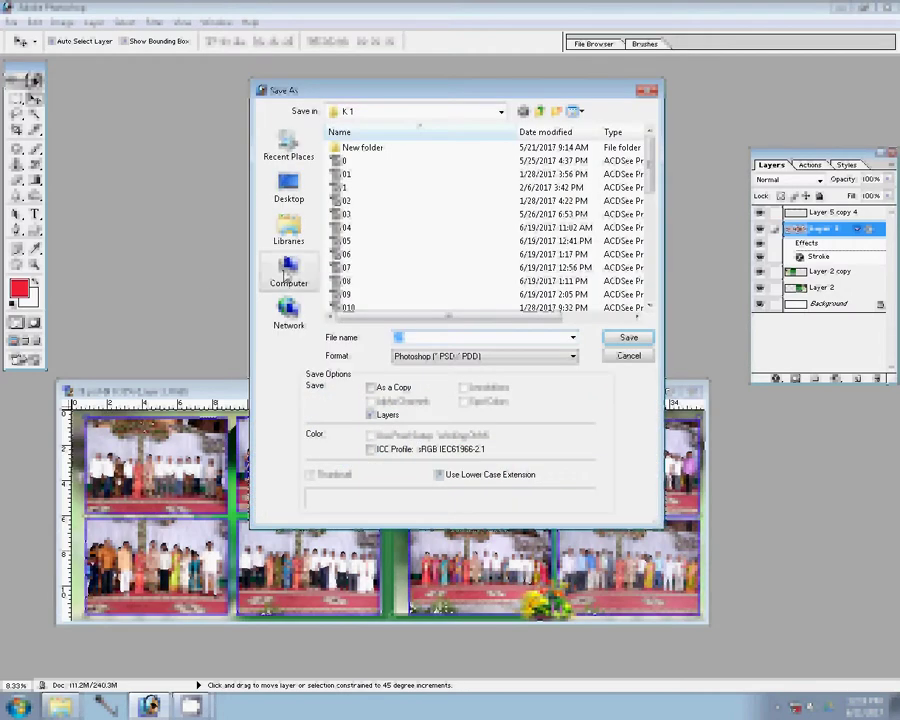
Step: Save the spread as 27.psd in Photoshop format in the C: drive folder 00
left_click(289, 270)
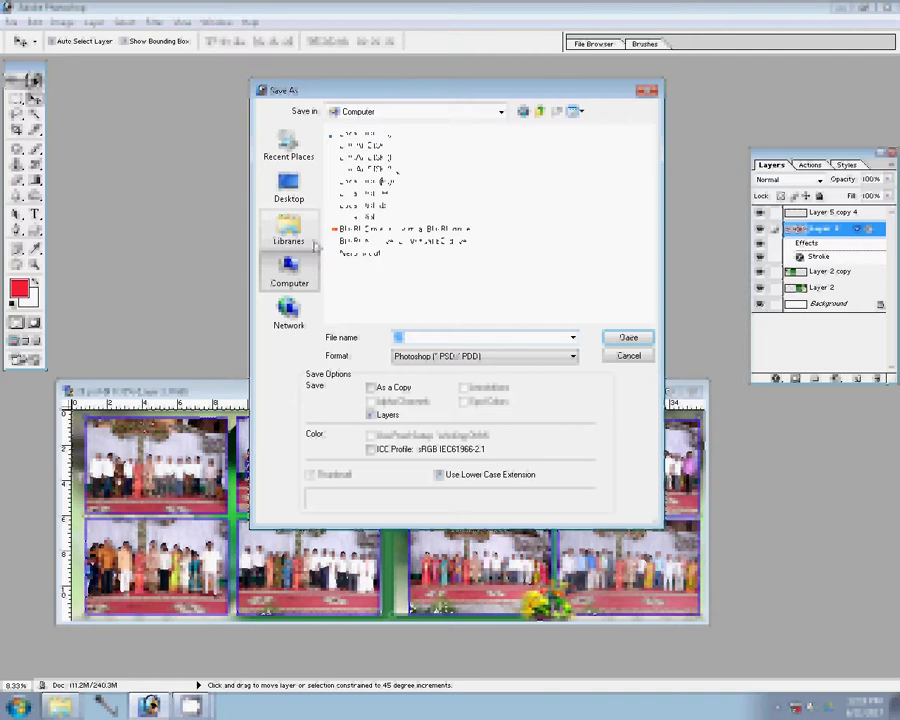
key("Return")
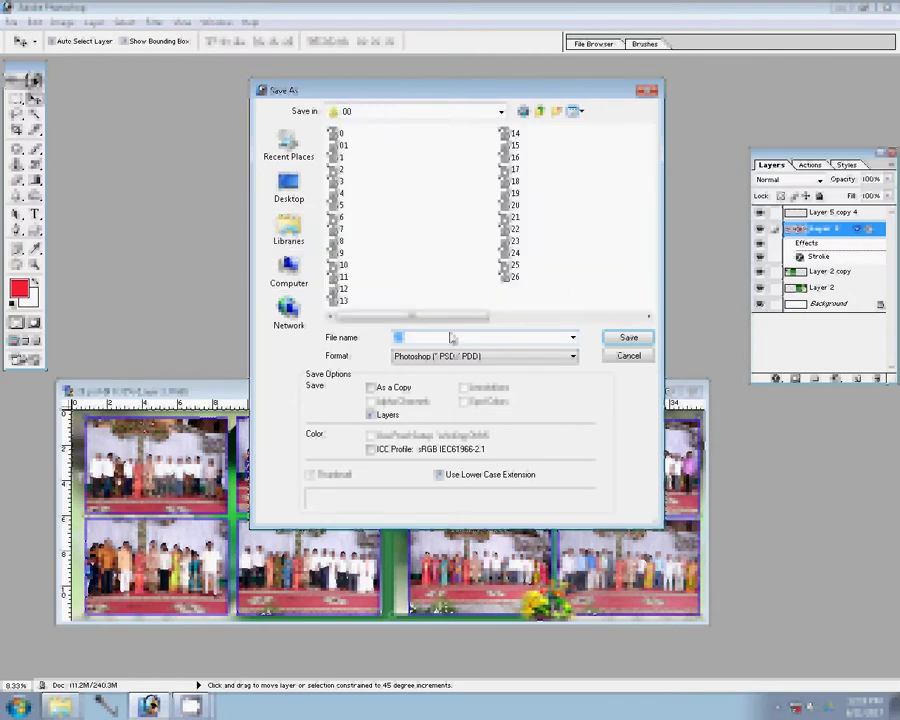
left_click_drag(440, 316, 552, 316)
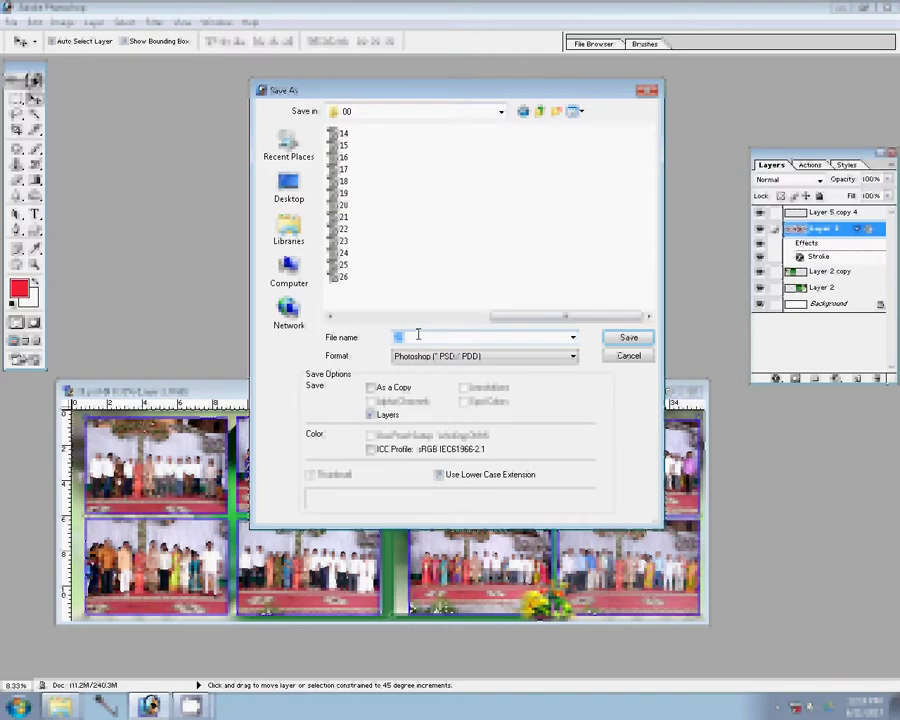
type("27")
left_click(622, 338)
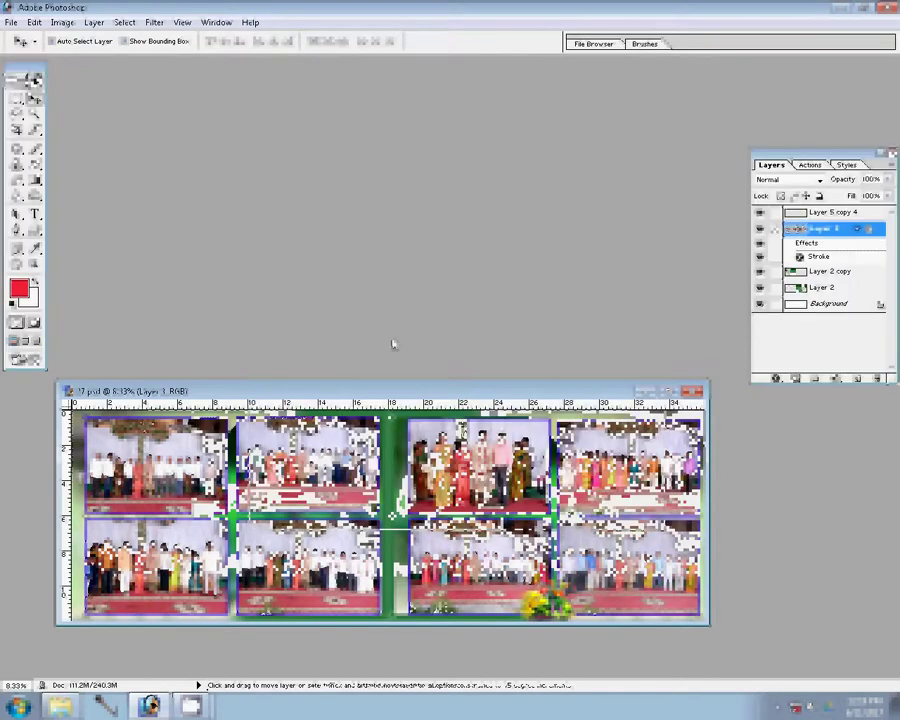
Step: Check in the Open dialog that file 27 exists in folder 00, then cancel
key("ctrl+o")
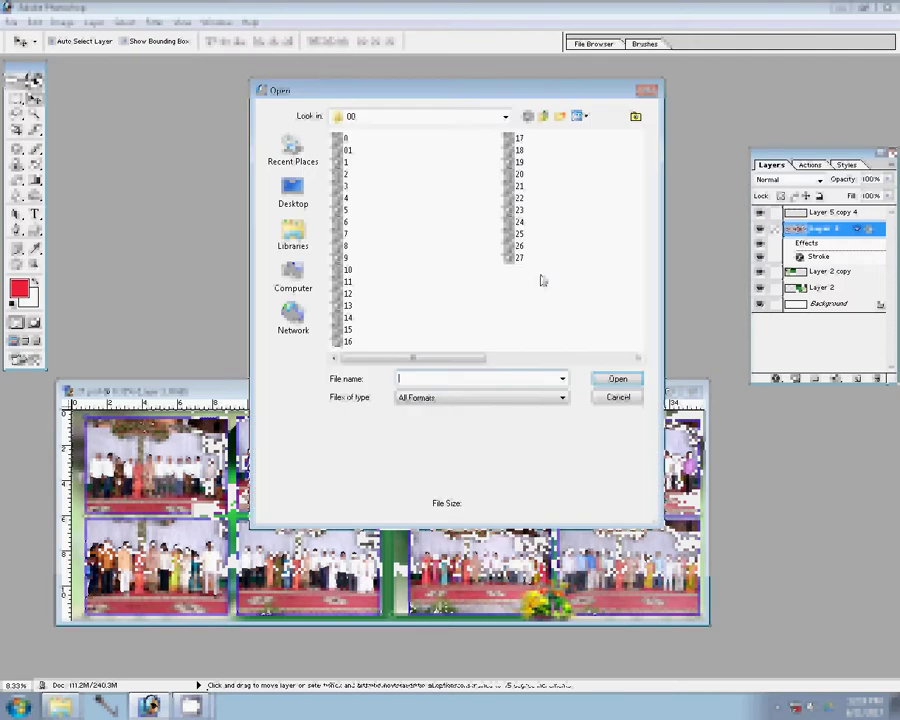
left_click(550, 257)
left_click(618, 397)
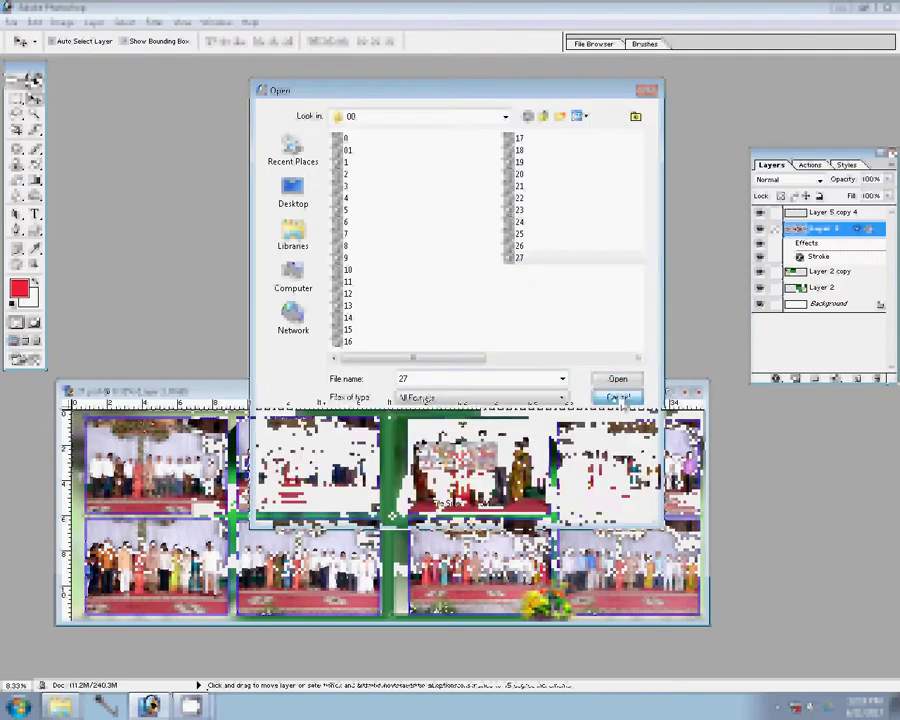